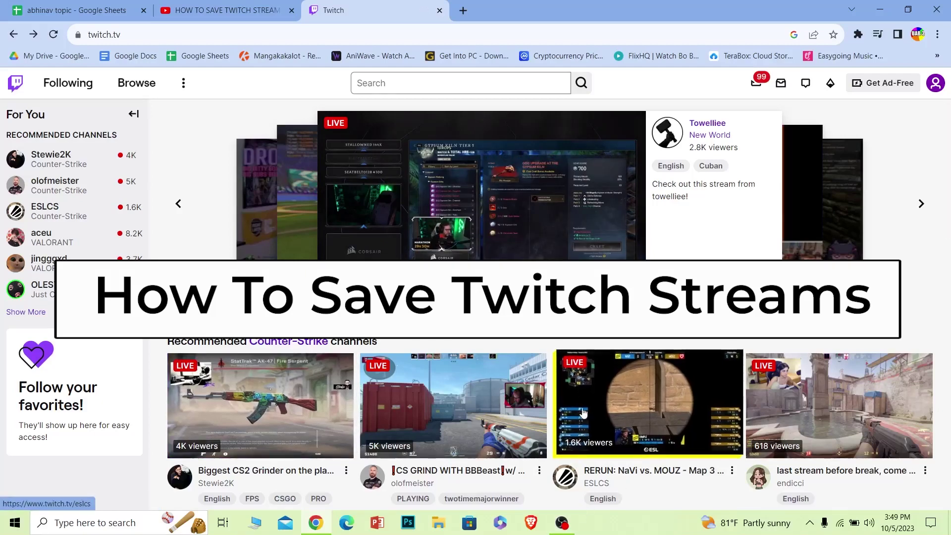
# Step: Open the Creator Dashboard from the profile avatar's account menu
pyautogui.click(935, 84)
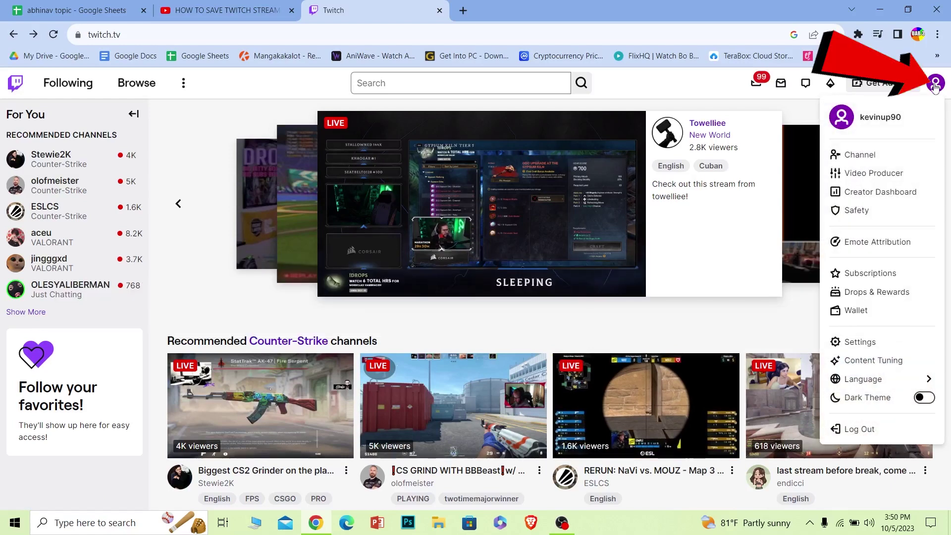
pyautogui.click(834, 191)
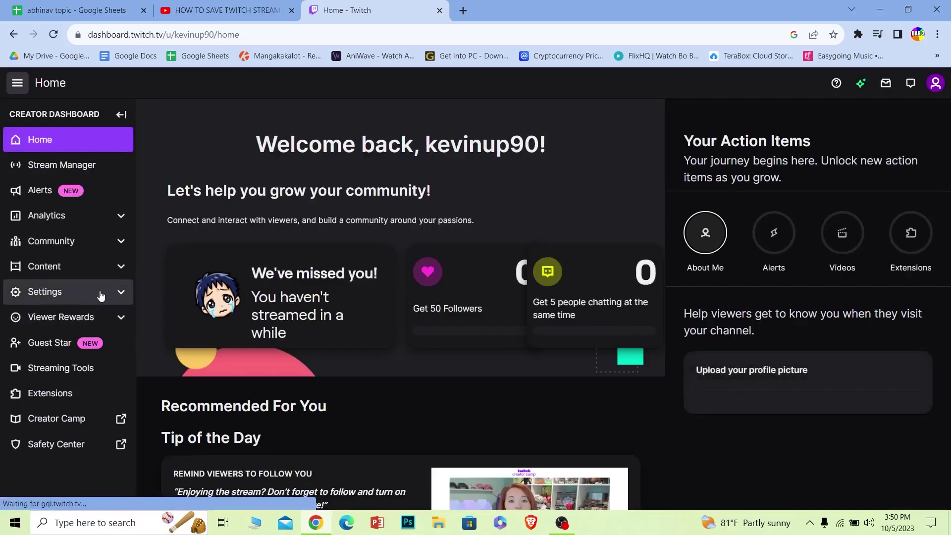
# Step: Open Stream settings and confirm Store past broadcasts is enabled under VOD Settings
pyautogui.click(97, 300)
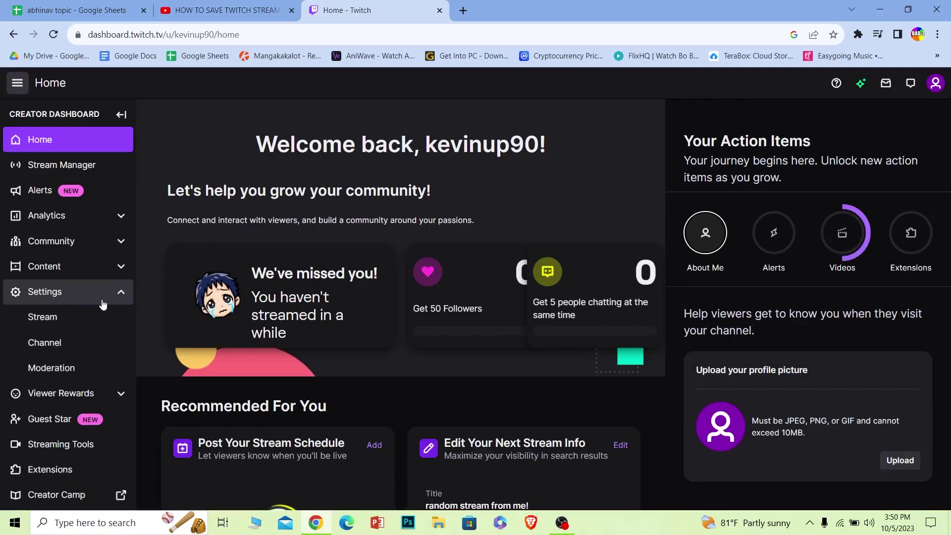
pyautogui.click(61, 319)
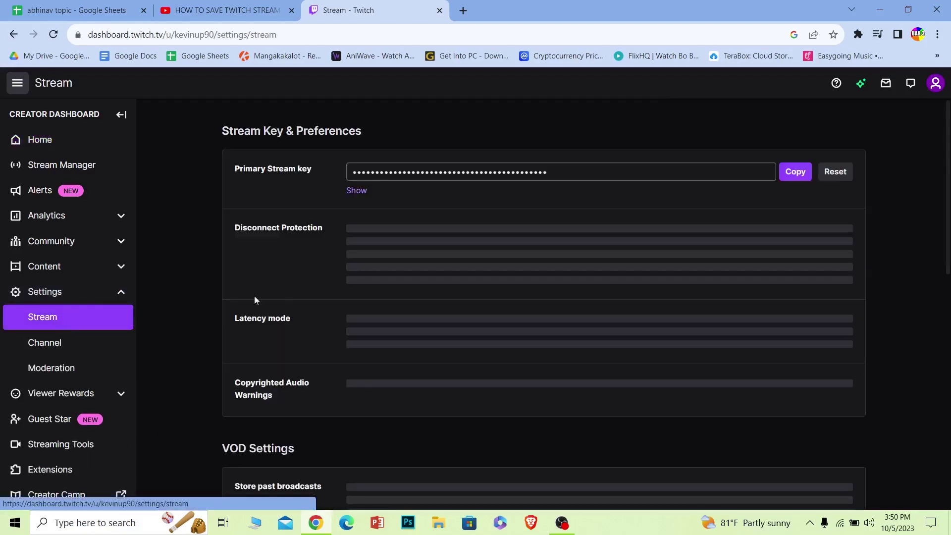
pyautogui.scroll(-3, 200, 245)
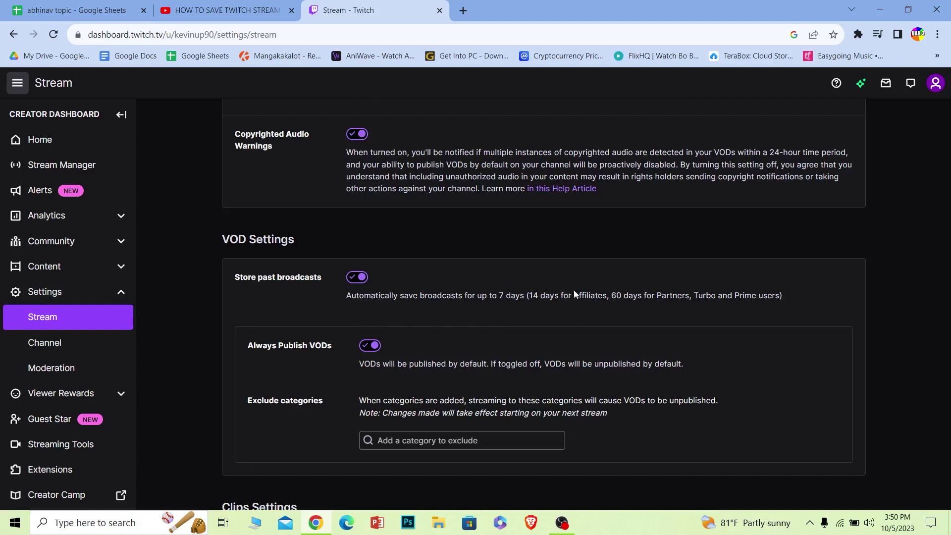
pyautogui.moveTo(613, 293); pyautogui.dragTo(776, 297)
pyautogui.click(689, 295)
pyautogui.click(783, 300)
pyautogui.scroll(-3, 298, 280)
pyautogui.scroll(-1, 298, 281)
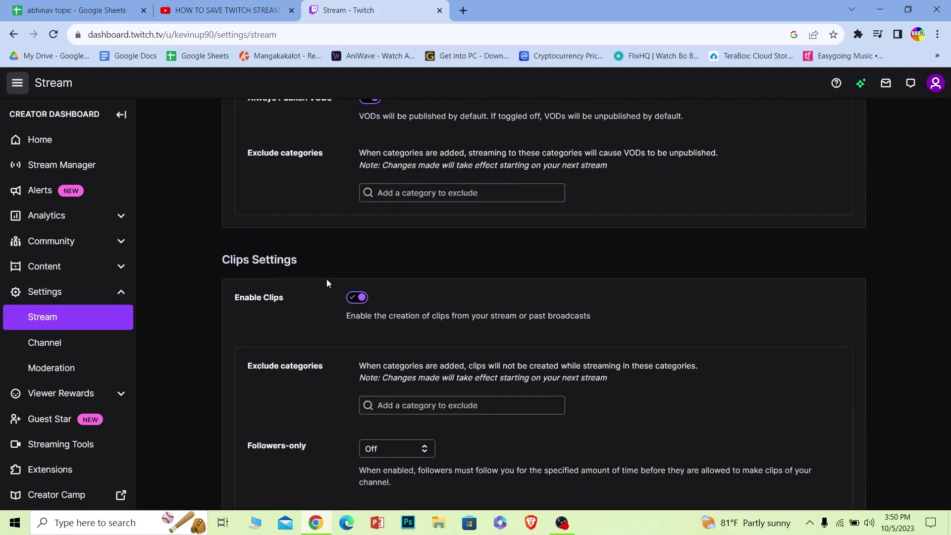
pyautogui.scroll(3, 299, 278)
pyautogui.scroll(2, 283, 212)
pyautogui.scroll(-3, 297, 240)
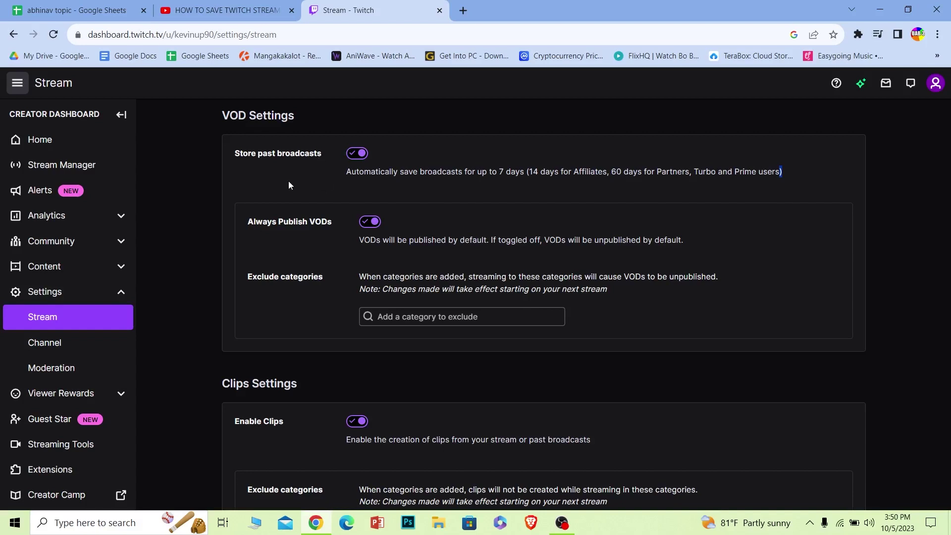
# Step: Open Video Producer, check the October 5 broadcast's options, and start a highlight from it
pyautogui.click(120, 268)
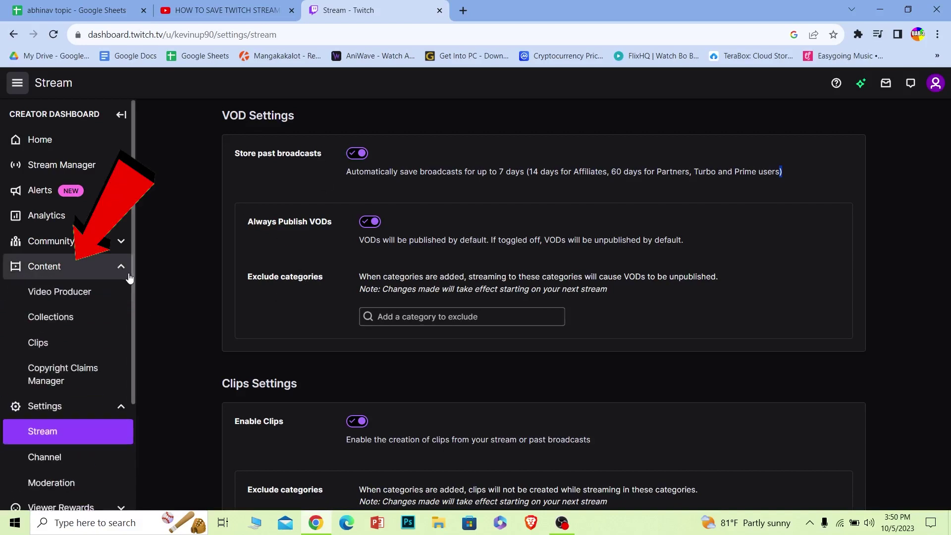
pyautogui.click(112, 293)
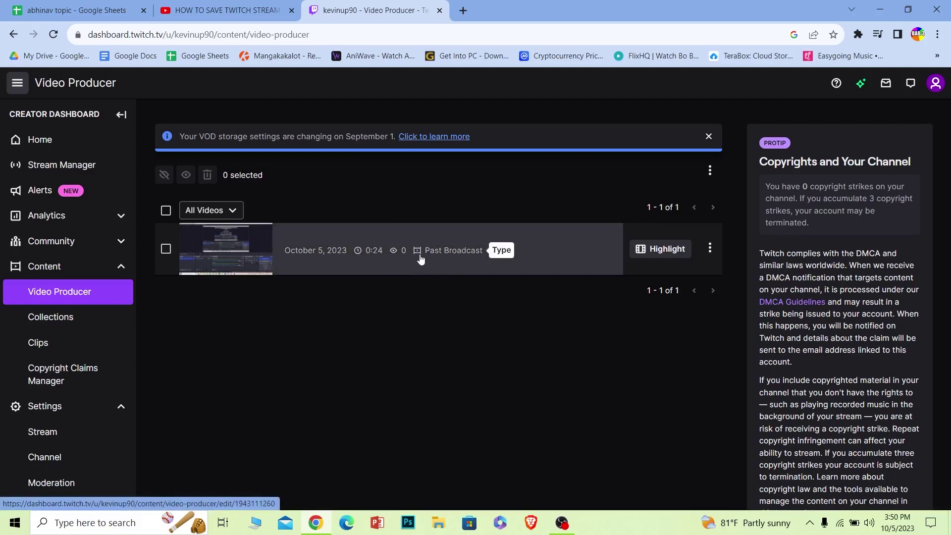
pyautogui.click(709, 248)
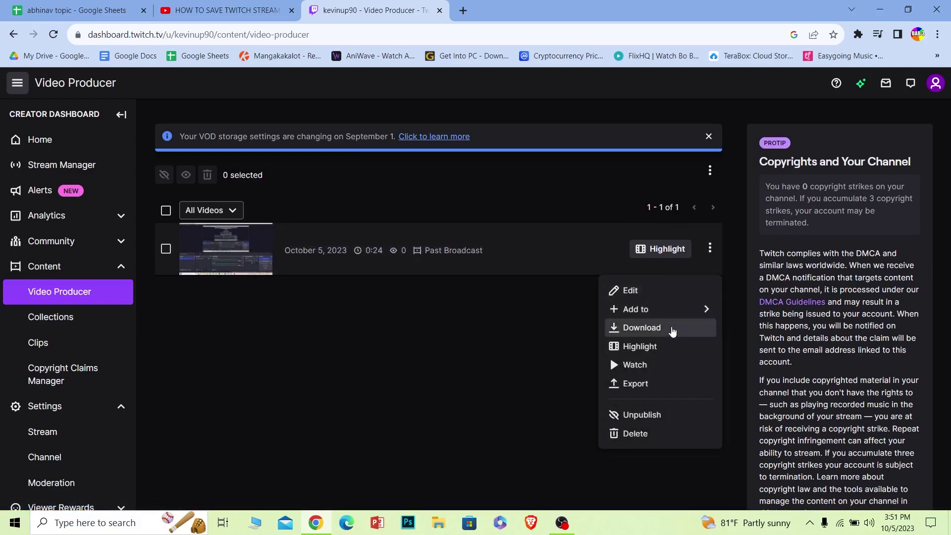
pyautogui.click(587, 340)
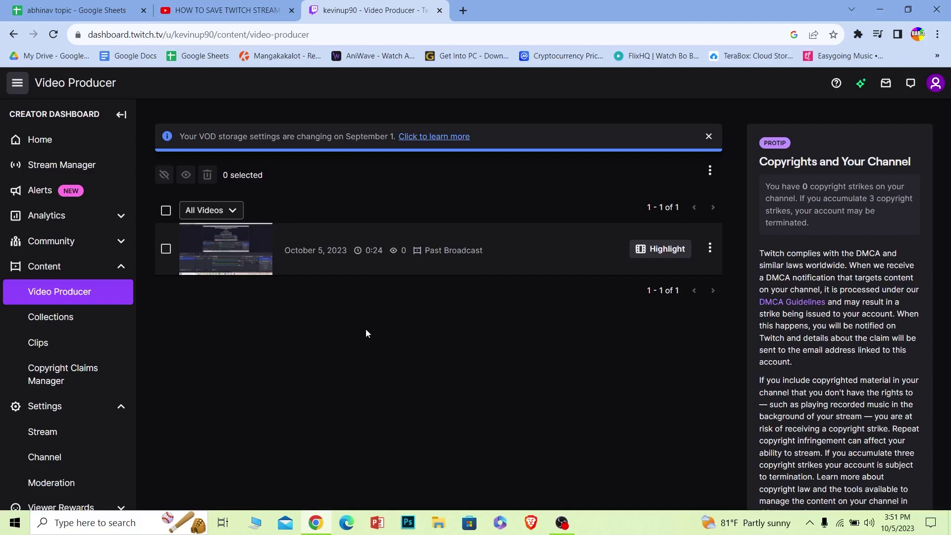
pyautogui.click(664, 249)
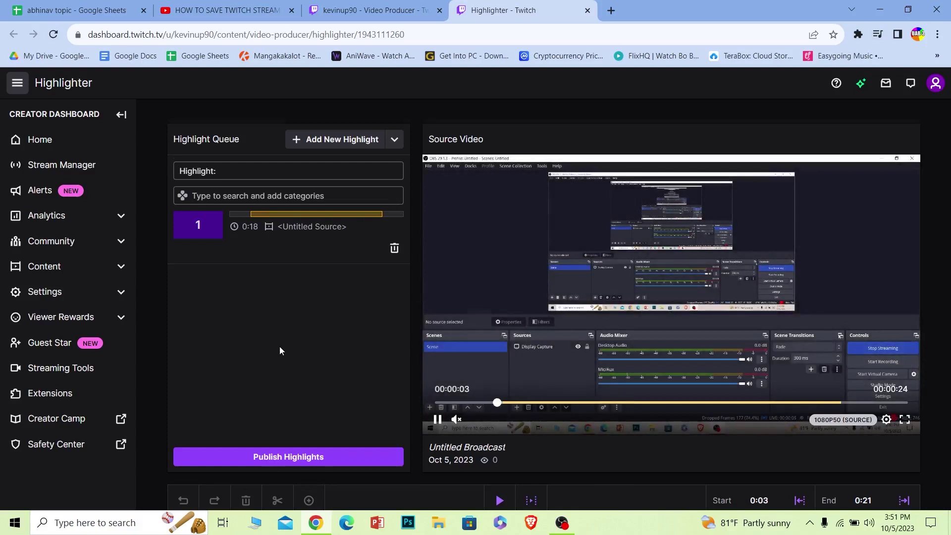
pyautogui.scroll(-3, 279, 346)
pyautogui.scroll(3, 274, 339)
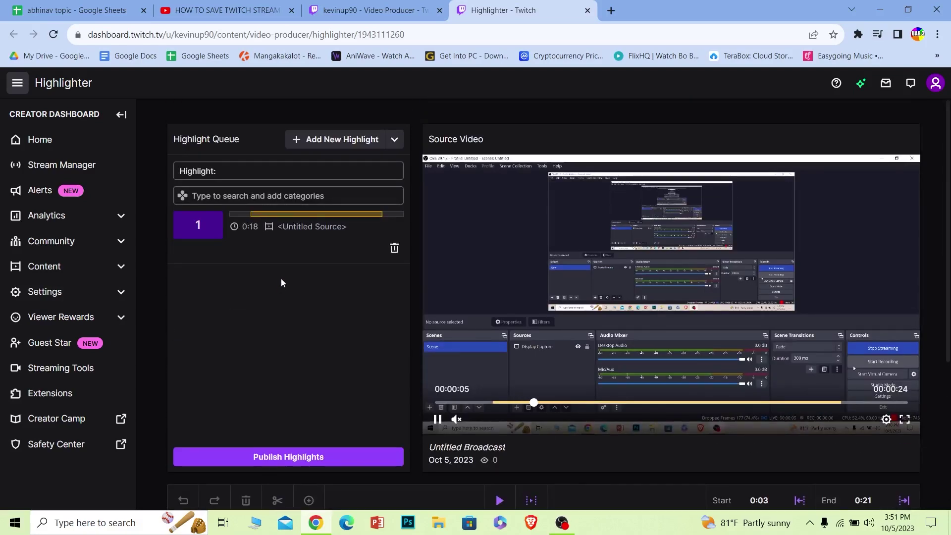
pyautogui.scroll(-3, 281, 280)
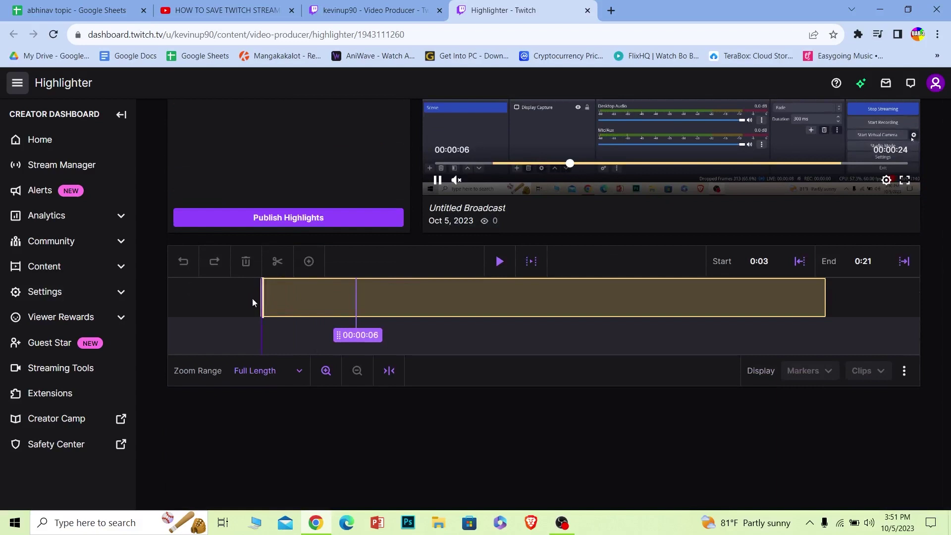
# Step: Stretch the highlight clip to the full 0:00–0:24 span and publish it
pyautogui.moveTo(262, 296); pyautogui.dragTo(132, 303)
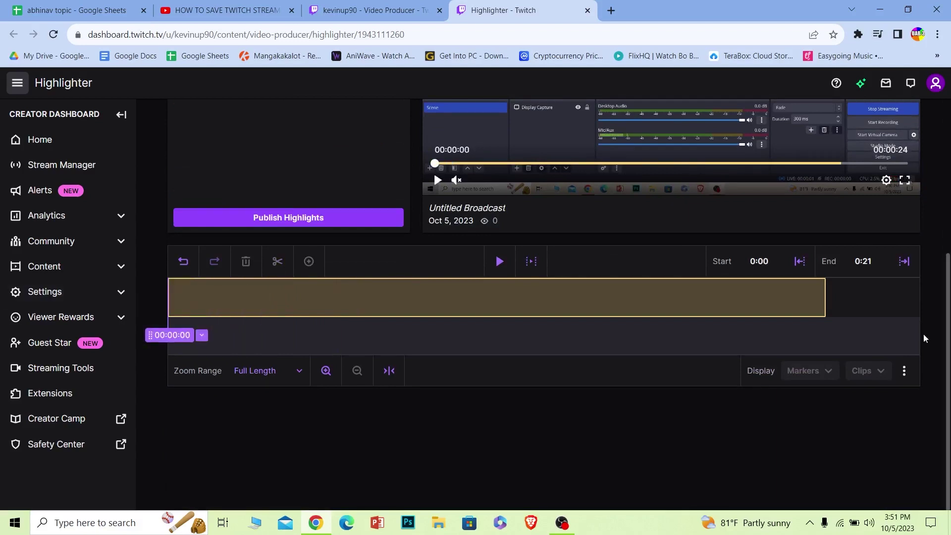
pyautogui.moveTo(824, 297); pyautogui.dragTo(920, 298)
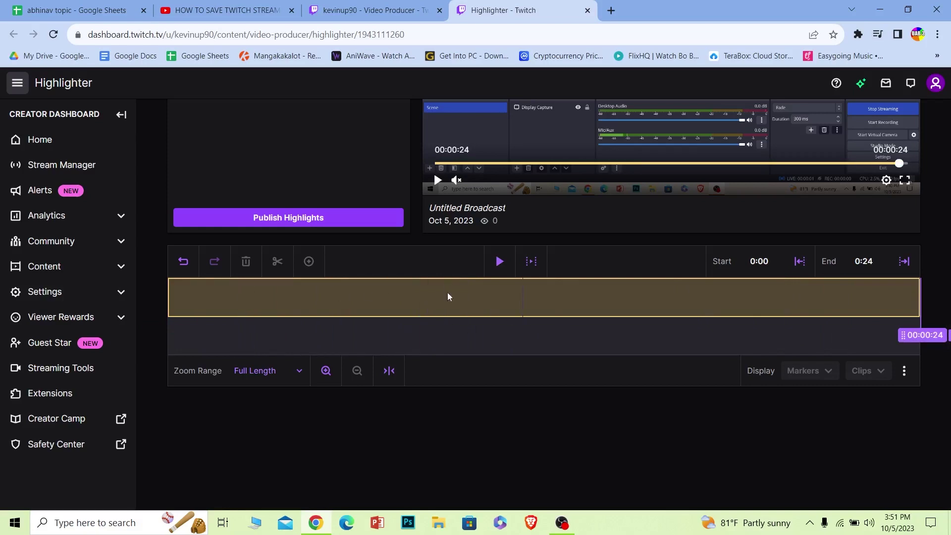
pyautogui.scroll(3, 408, 334)
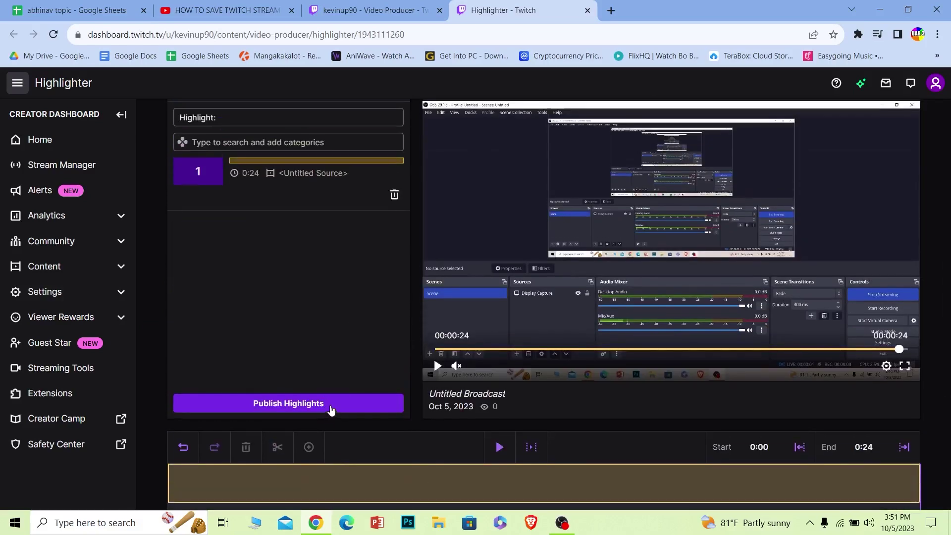
pyautogui.click(328, 410)
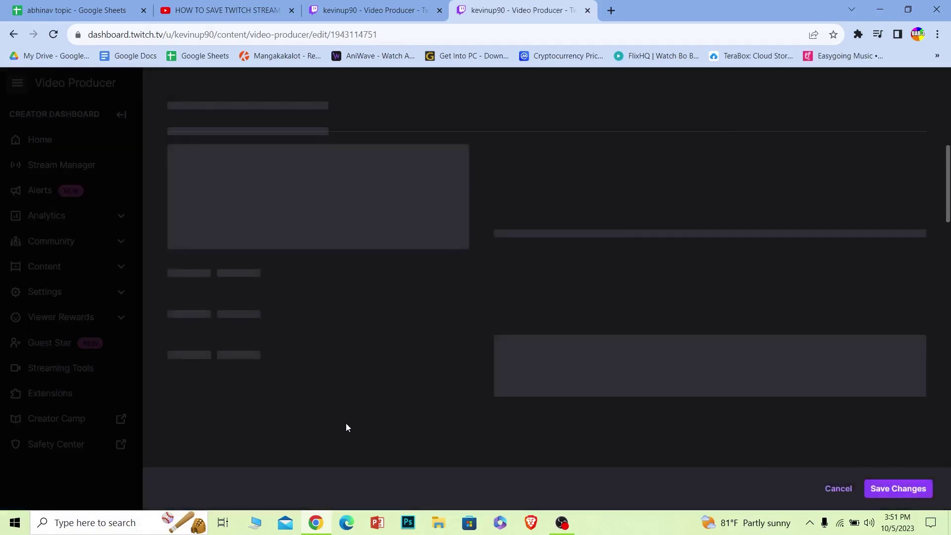
# Step: Retitle the highlight 'rando, steram' and save its details
pyautogui.tripleClick(667, 188)
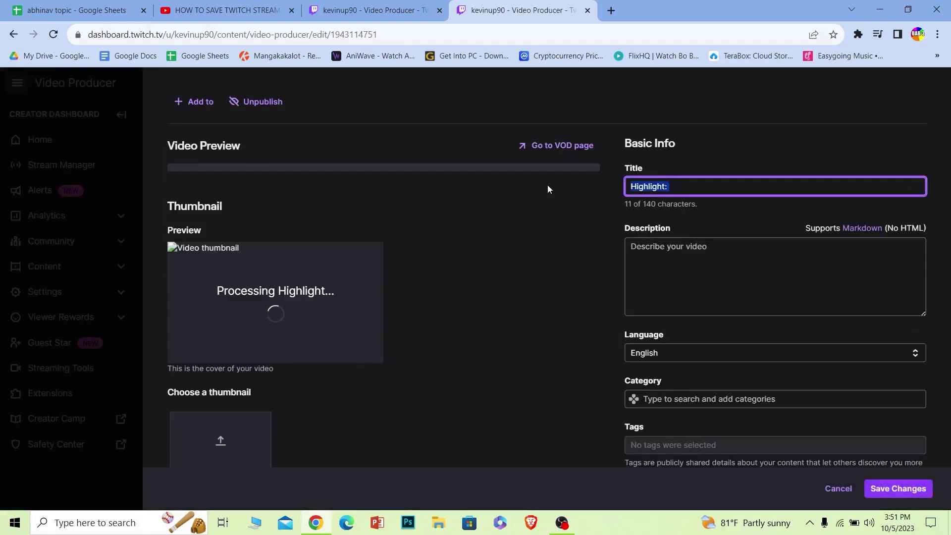
pyautogui.write('rando, steram')
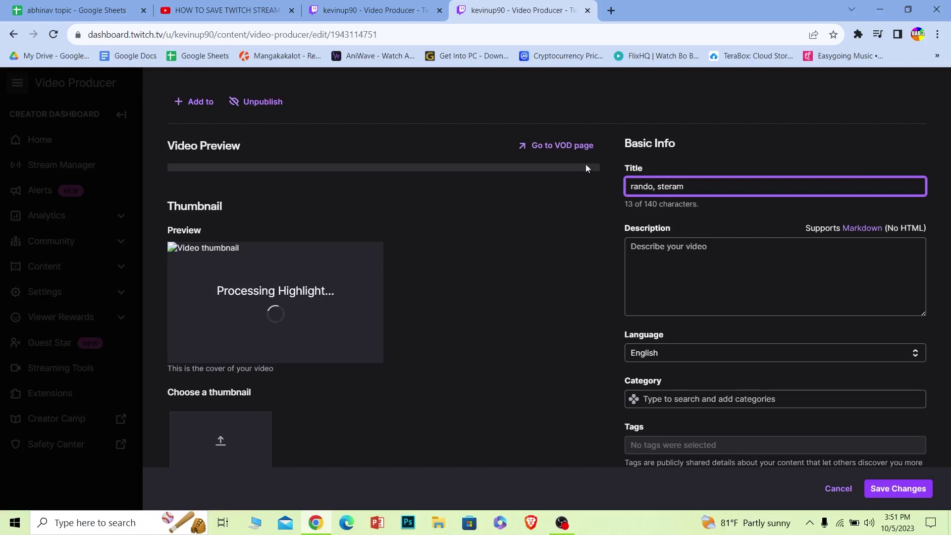
pyautogui.click(711, 258)
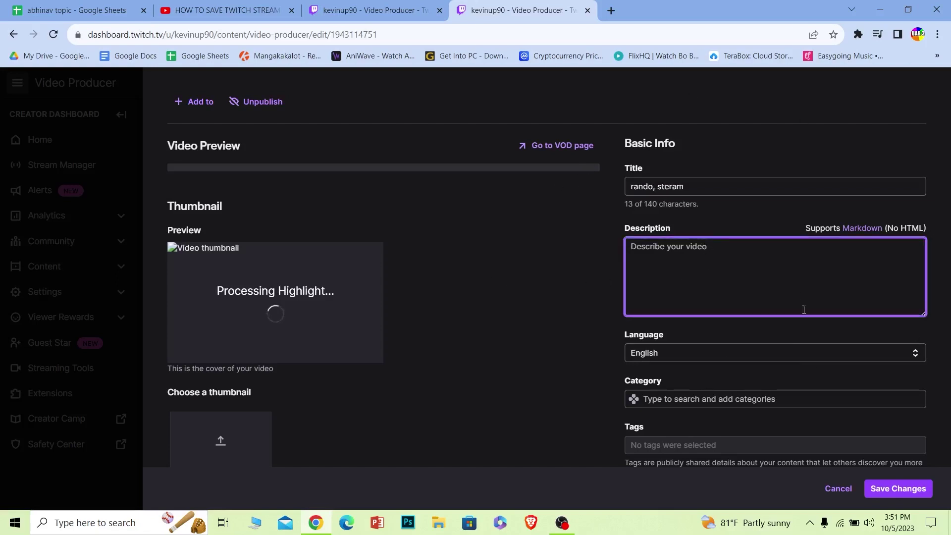
pyautogui.scroll(-1, 554, 319)
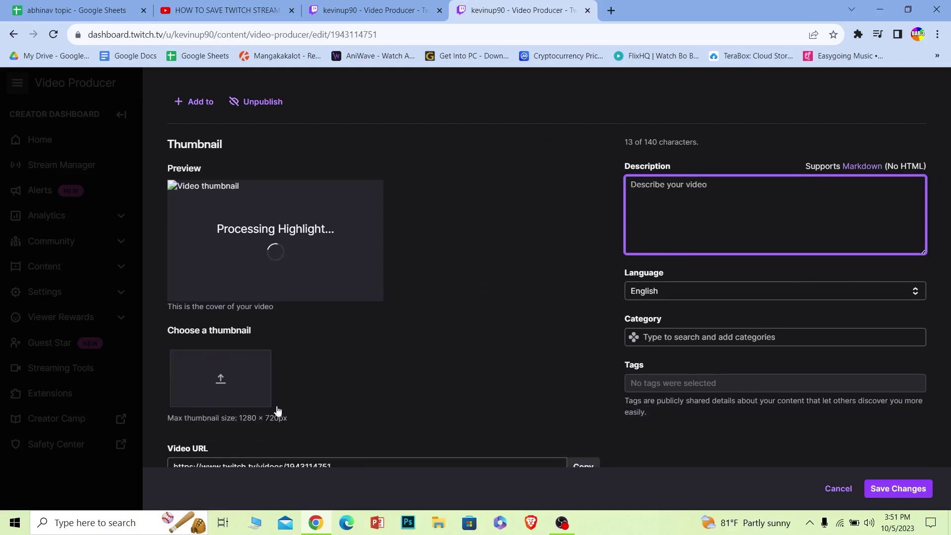
pyautogui.click(883, 489)
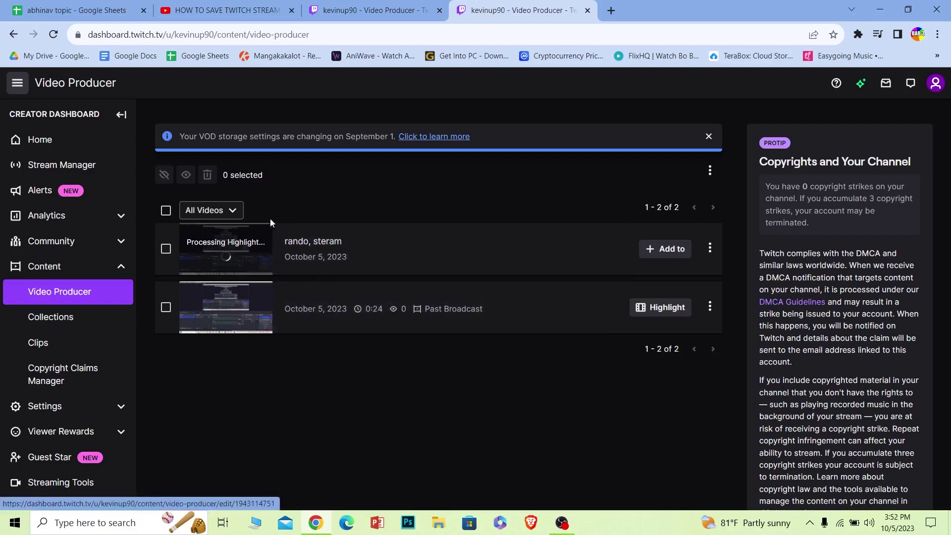
# Step: Go back to the Creator Dashboard Home overview from the left sidebar
pyautogui.click(46, 142)
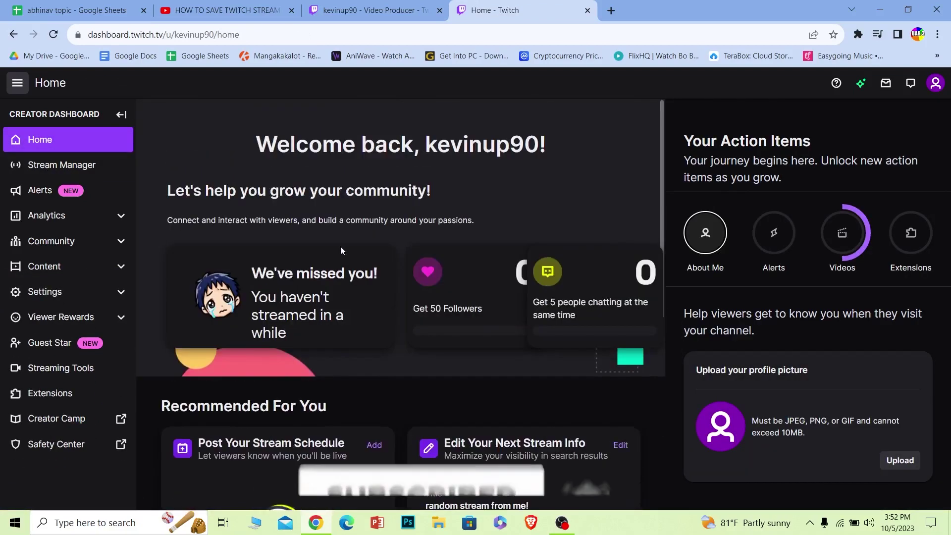
pyautogui.scroll(-3, 340, 246)
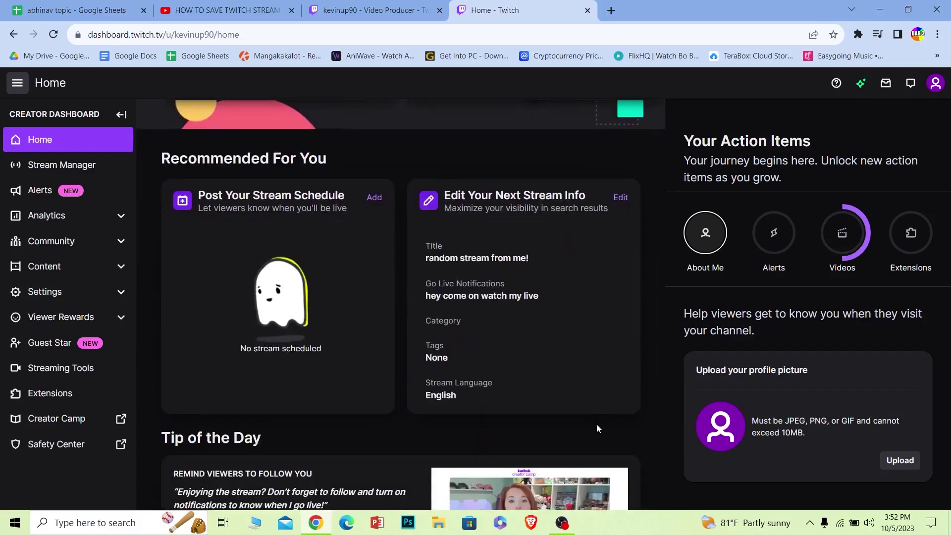